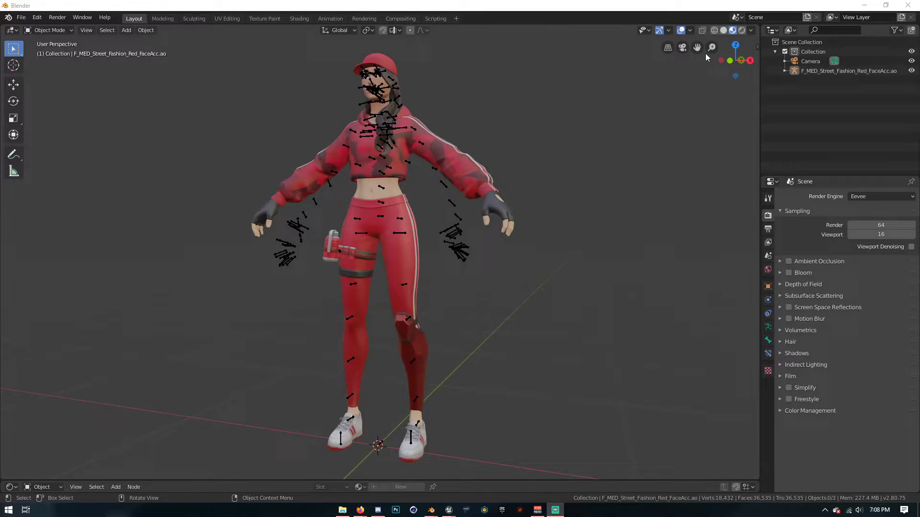
# Step: Bring the character's face into view and select her armature
pyautogui.moveTo(697, 48); pyautogui.dragTo(697, 201)
pyautogui.scroll(4, 520, 168)
pyautogui.scroll(3, 569, 135)
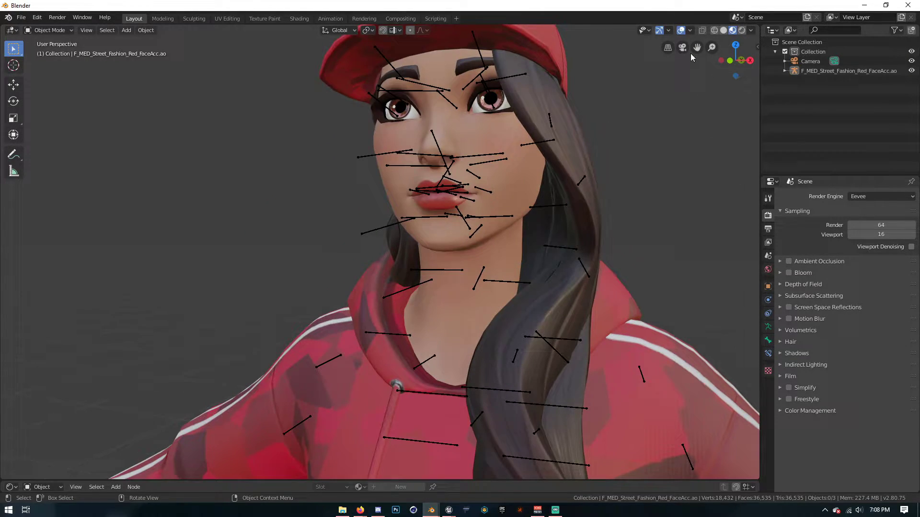
pyautogui.scroll(-2, 554, 129)
pyautogui.click(471, 184)
# Step: Put the rig into Pose Mode and select the left eye bone
pyautogui.click(49, 30)
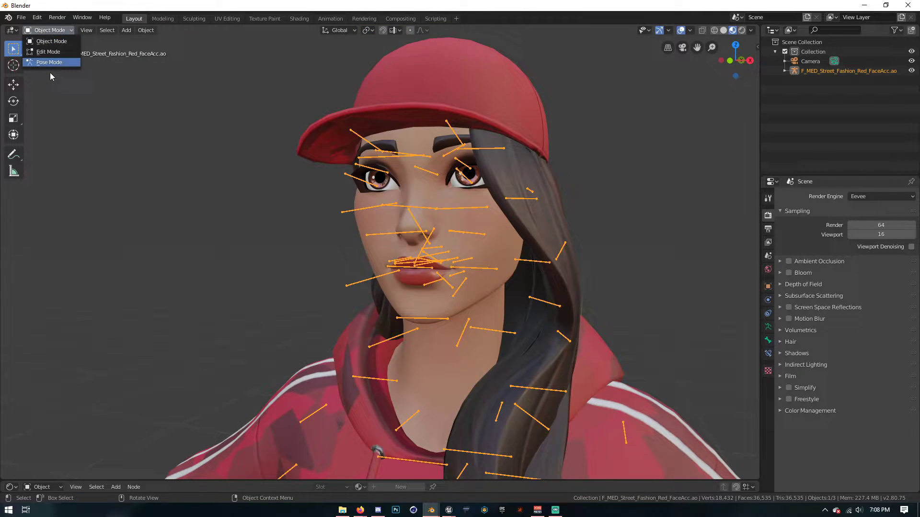
pyautogui.click(49, 66)
pyautogui.click(473, 169)
pyautogui.moveTo(468, 175); pyautogui.dragTo(458, 174, button='middle')
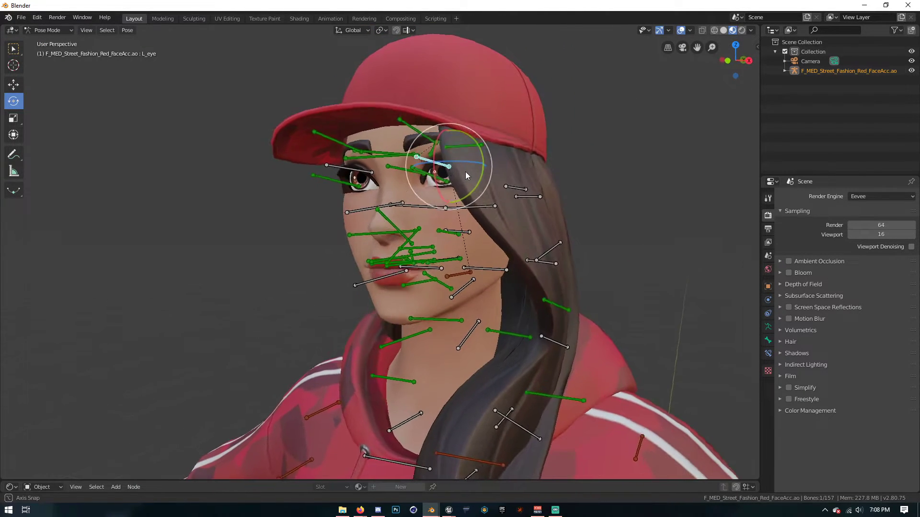
# Step: Test-rotate the left eye bone, check it from the front, then undo the rotation
pyautogui.press('r')
pyautogui.press('r')
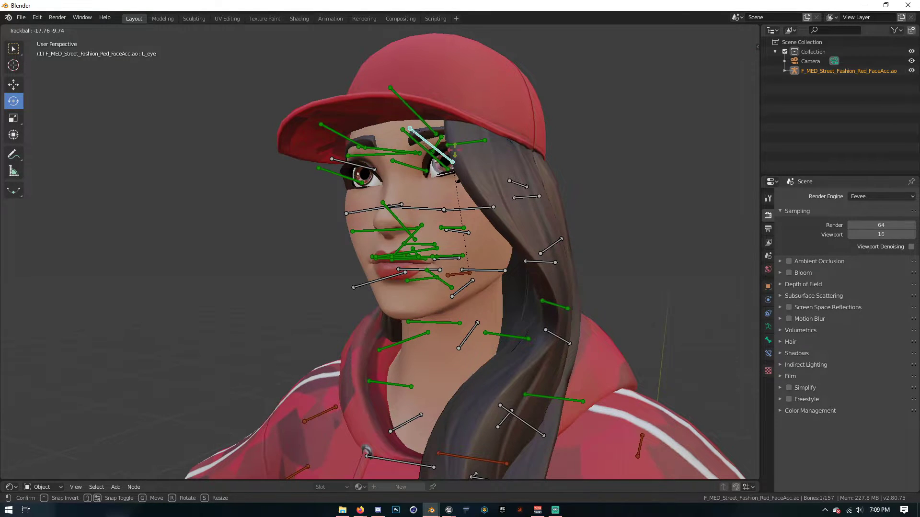
pyautogui.click(464, 180)
pyautogui.moveTo(465, 179); pyautogui.dragTo(484, 189, button='middle')
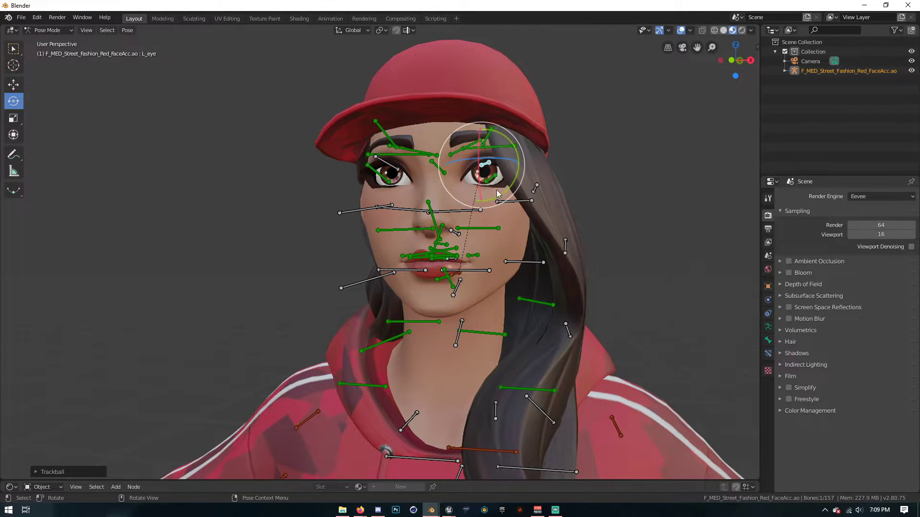
pyautogui.scroll(2, 480, 179)
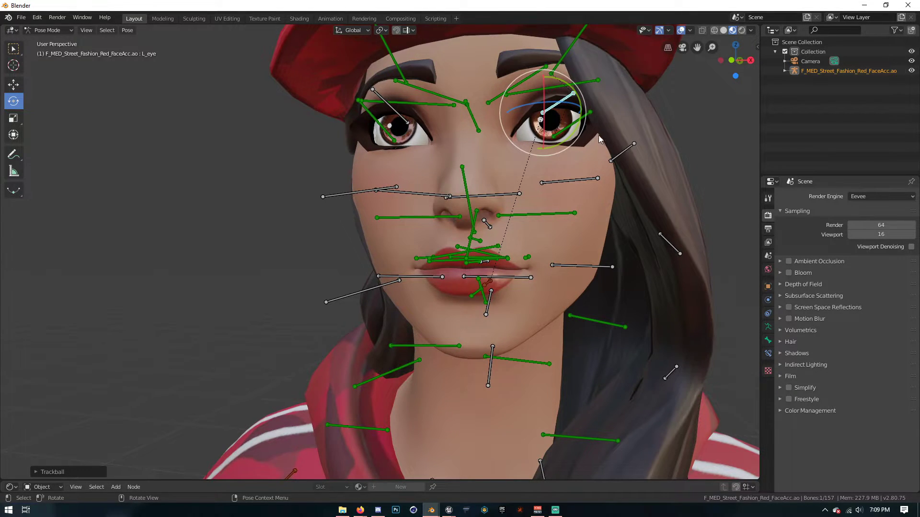
pyautogui.hotkey('ctrl', 'z')
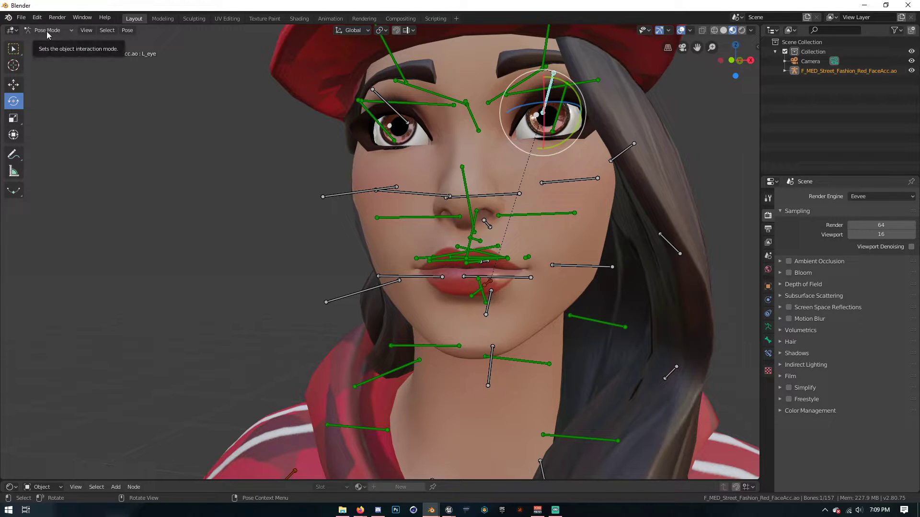
# Step: Switch the rig to Edit Mode and orbit around the face
pyautogui.click(47, 32)
pyautogui.click(48, 52)
pyautogui.scroll(3, 581, 122)
pyautogui.moveTo(567, 115)
pyautogui.mouseDown(button='middle')
pyautogui.moveTo(581, 122)
pyautogui.moveTo(472, 116)
pyautogui.moveTo(335, 191)
pyautogui.mouseUp(button='middle')
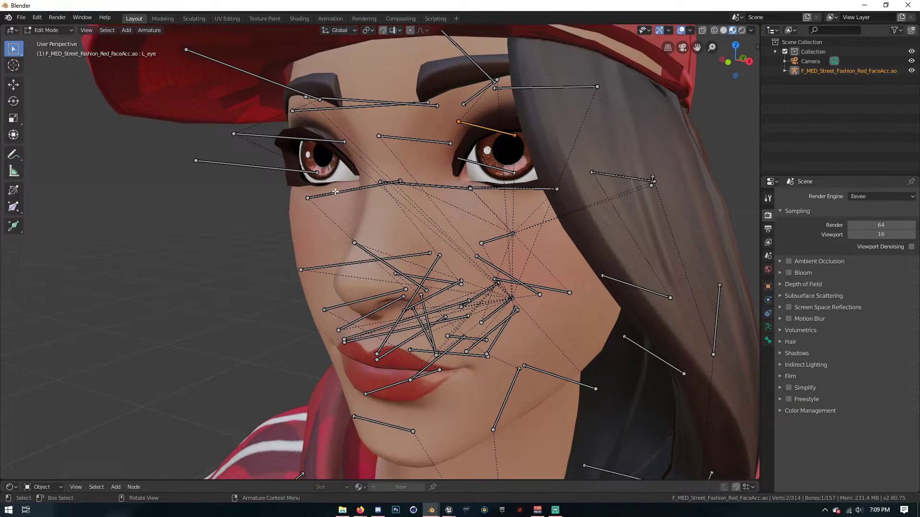
# Step: Select the right upper eyelid bone among the eye bones and show its Bone properties
pyautogui.click(316, 171)
pyautogui.click(345, 140)
pyautogui.click(285, 87)
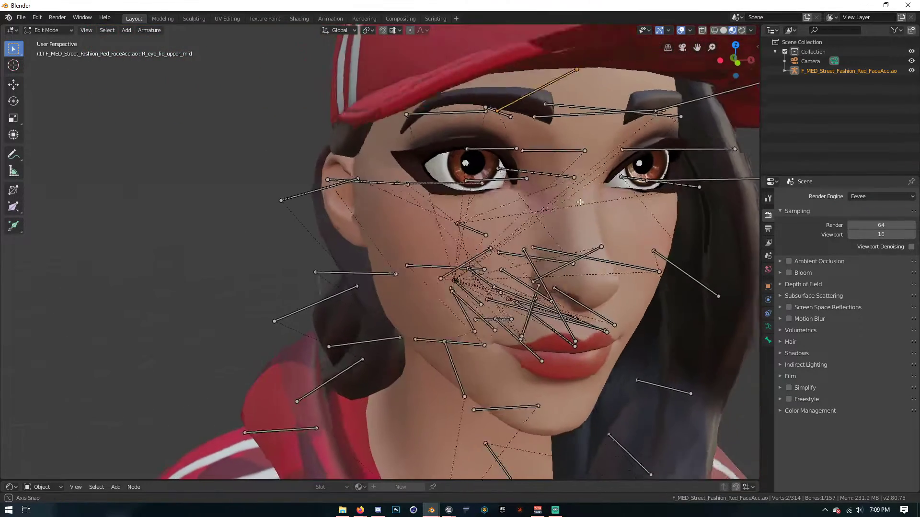
pyautogui.moveTo(534, 199)
pyautogui.mouseDown(button='middle')
pyautogui.moveTo(615, 168)
pyautogui.moveTo(524, 315)
pyautogui.mouseUp(button='middle')
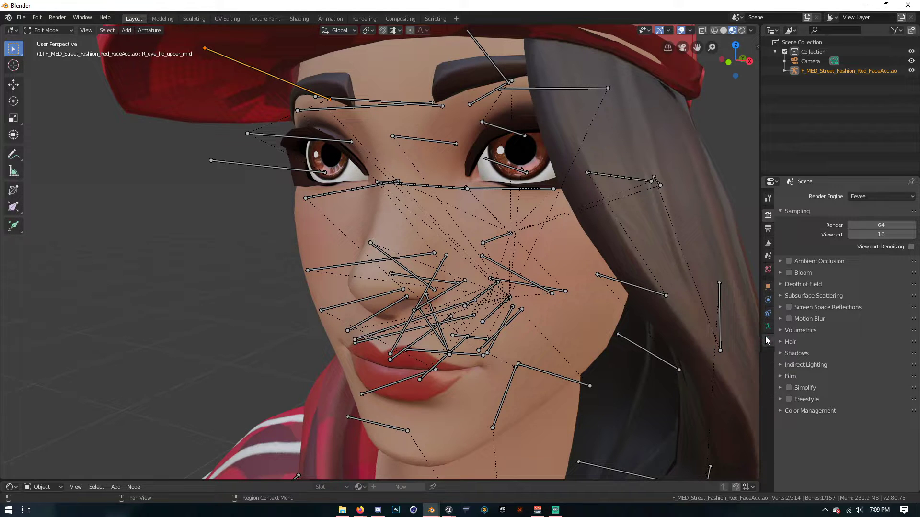
pyautogui.click(767, 340)
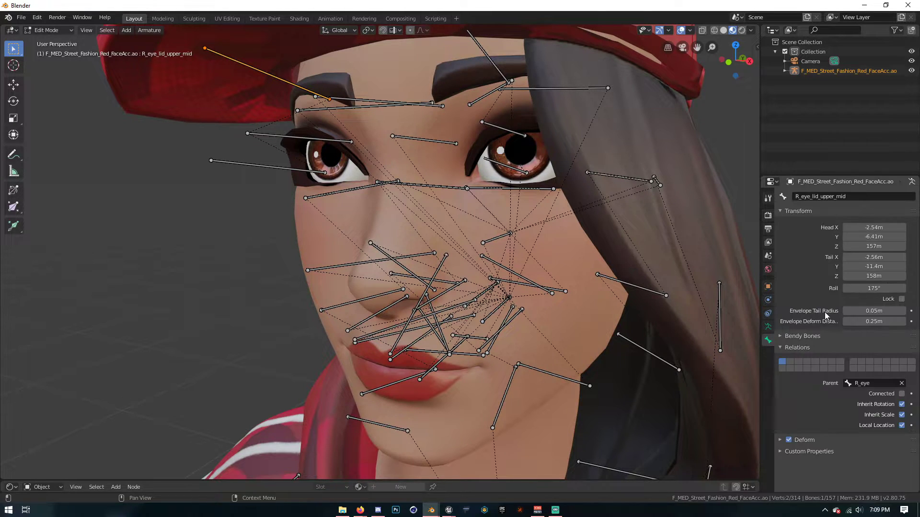
# Step: Set 'head' as parent of the right upper eyelid and R_eye bones
pyautogui.click(866, 382)
pyautogui.write('hea')
pyautogui.click(856, 397)
pyautogui.click(351, 143)
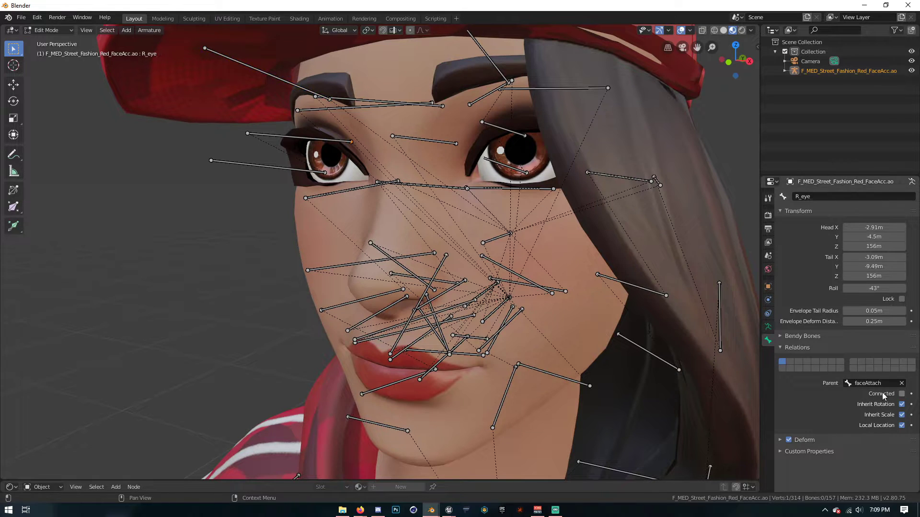
pyautogui.click(866, 382)
pyautogui.write('head')
pyautogui.click(862, 397)
# Step: Parent the right lower eyelid bone to 'head' and orbit to a frontal view
pyautogui.click(327, 175)
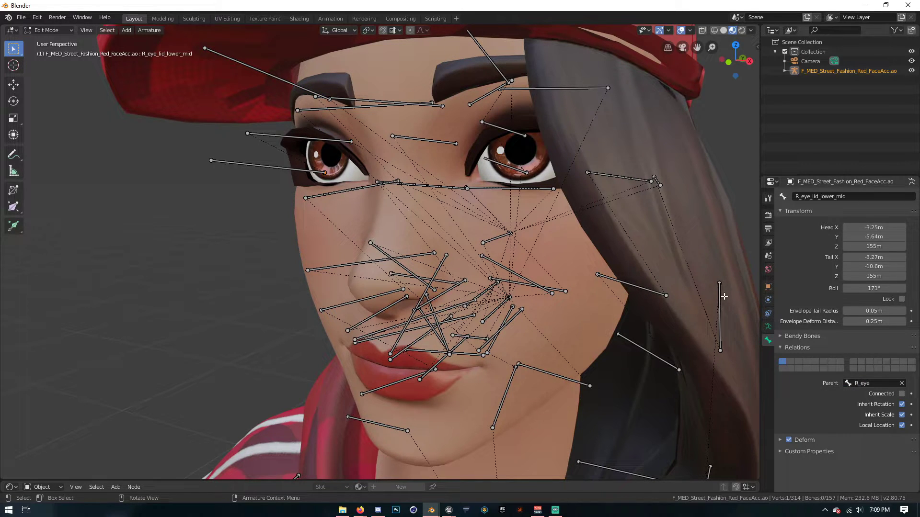
pyautogui.click(892, 384)
pyautogui.write('head')
pyautogui.click(845, 397)
pyautogui.moveTo(446, 216)
pyautogui.mouseDown(button='middle')
pyautogui.moveTo(501, 173)
pyautogui.moveTo(615, 216)
pyautogui.mouseUp(button='middle')
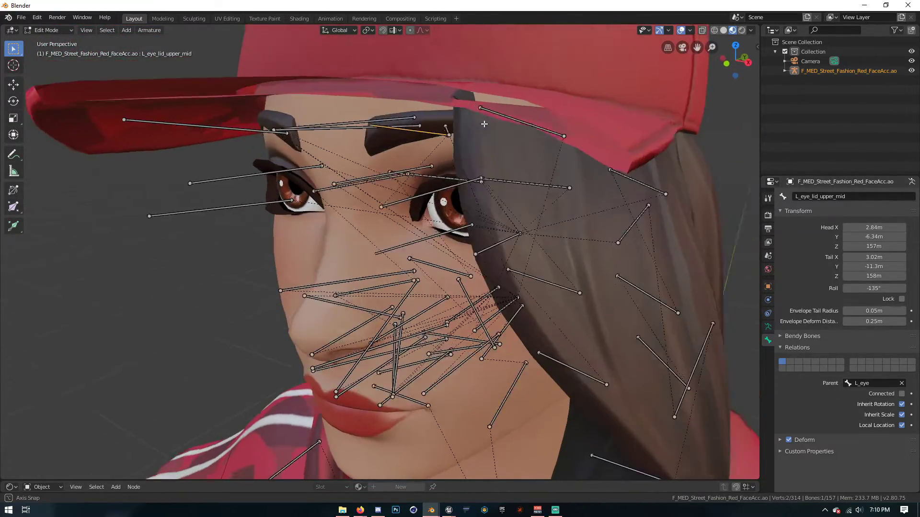
pyautogui.moveTo(616, 221)
pyautogui.mouseDown(button='middle')
pyautogui.moveTo(273, 224)
pyautogui.moveTo(431, 216)
pyautogui.mouseUp(button='middle')
# Step: Back in Pose Mode, test-rotate the left eye bone
pyautogui.hotkey('ctrl', 'Tab')
pyautogui.click(553, 183)
pyautogui.click(535, 156)
pyautogui.moveTo(536, 156); pyautogui.dragTo(522, 162)
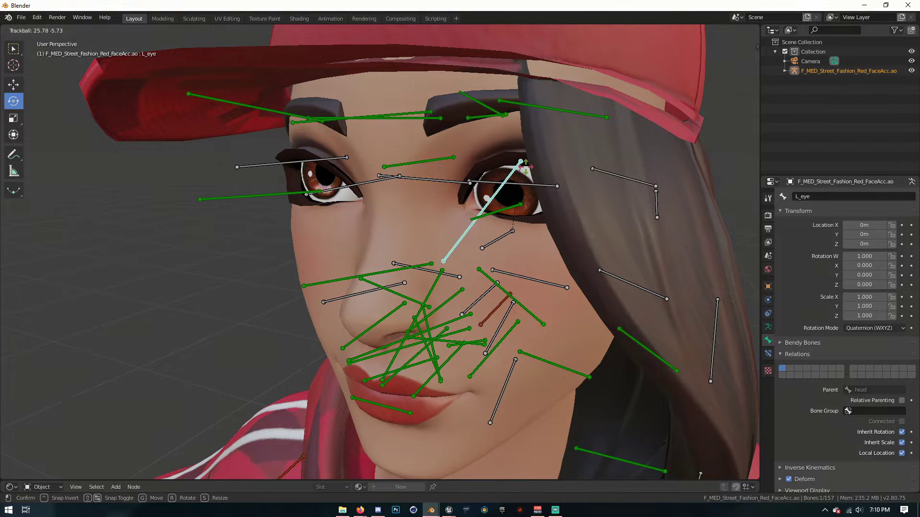
pyautogui.click(533, 159)
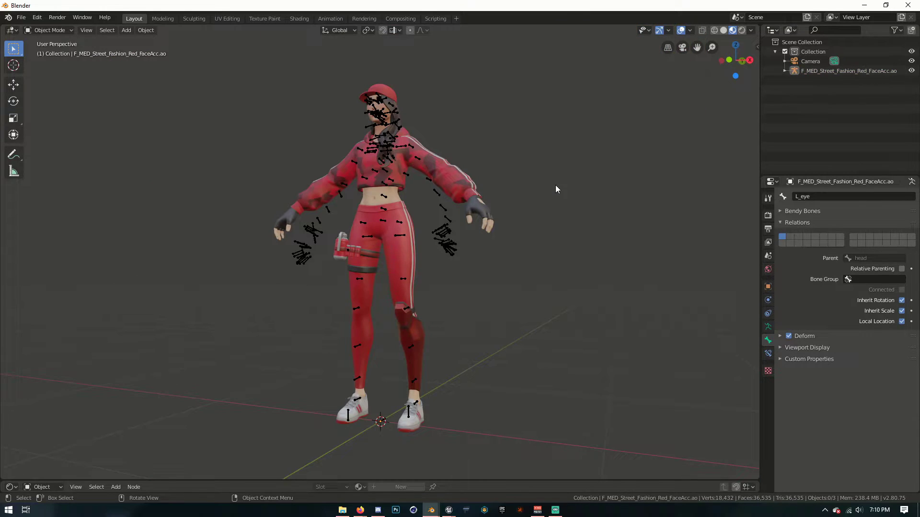